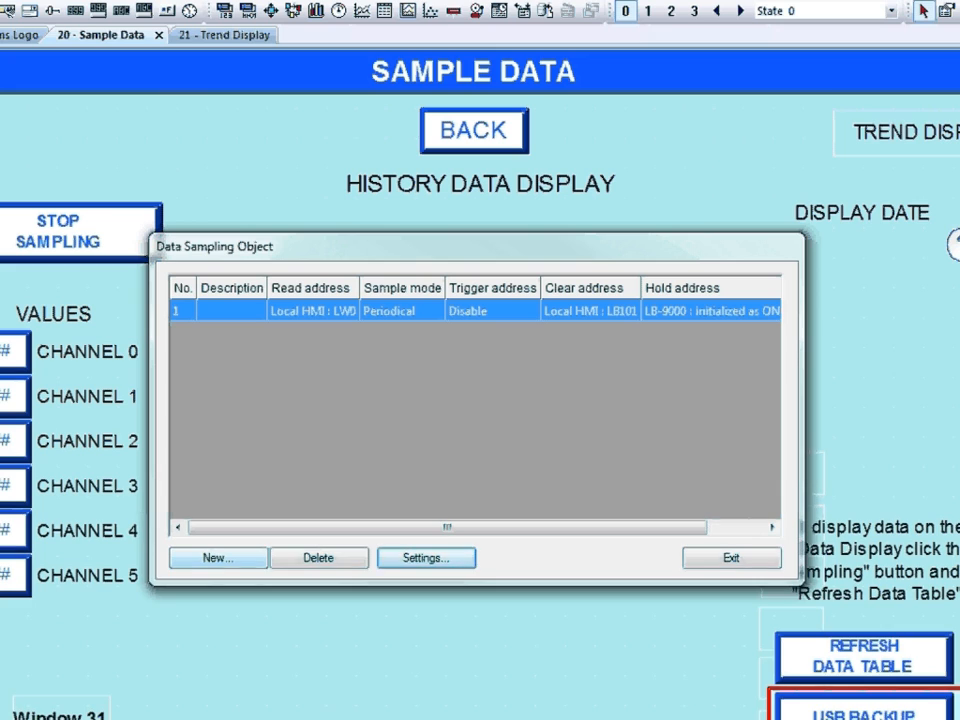
Add a History Data Display for data sampling object 1, with history control address LW 10, under the HISTORY DATA DISPLAY heading.
{"action": "left_click", "coordinate": [731, 557]}
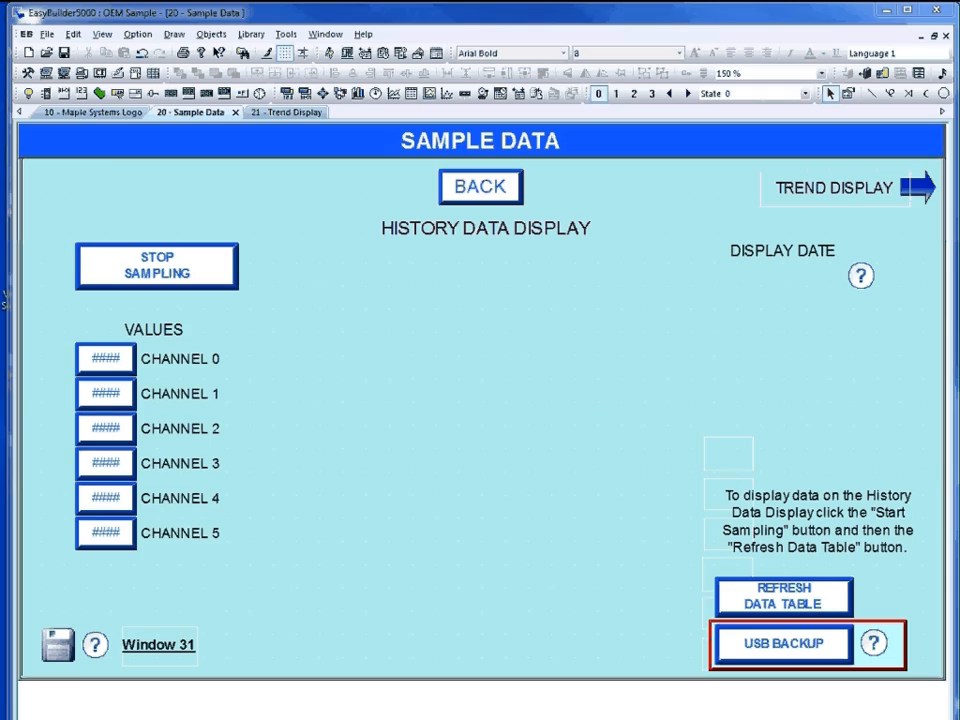
{"action": "left_click", "coordinate": [211, 34]}
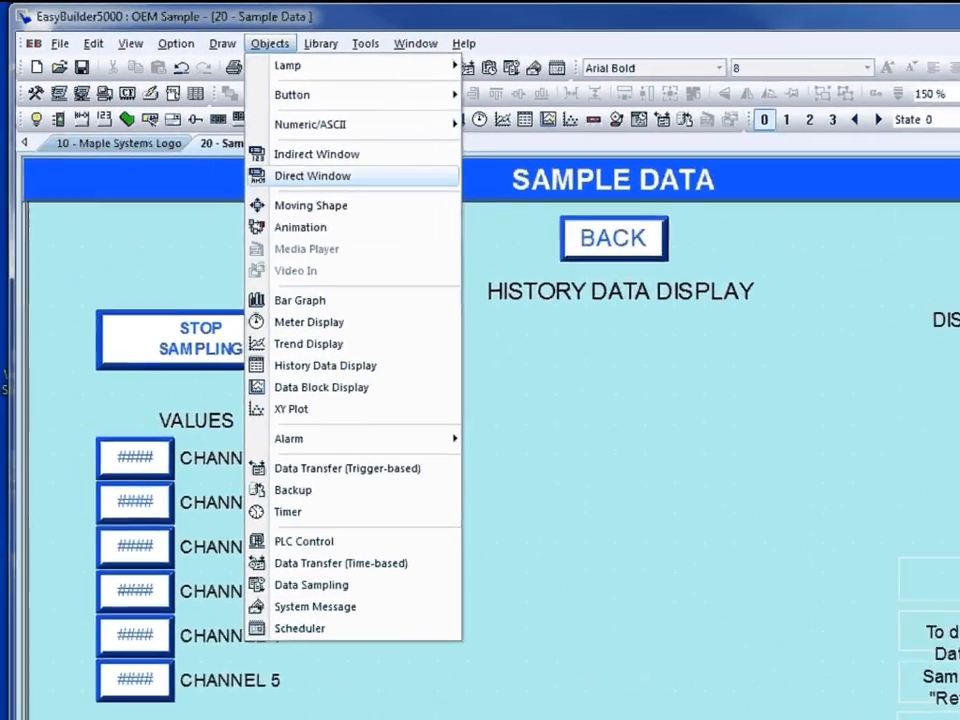
{"action": "left_click", "coordinate": [346, 389]}
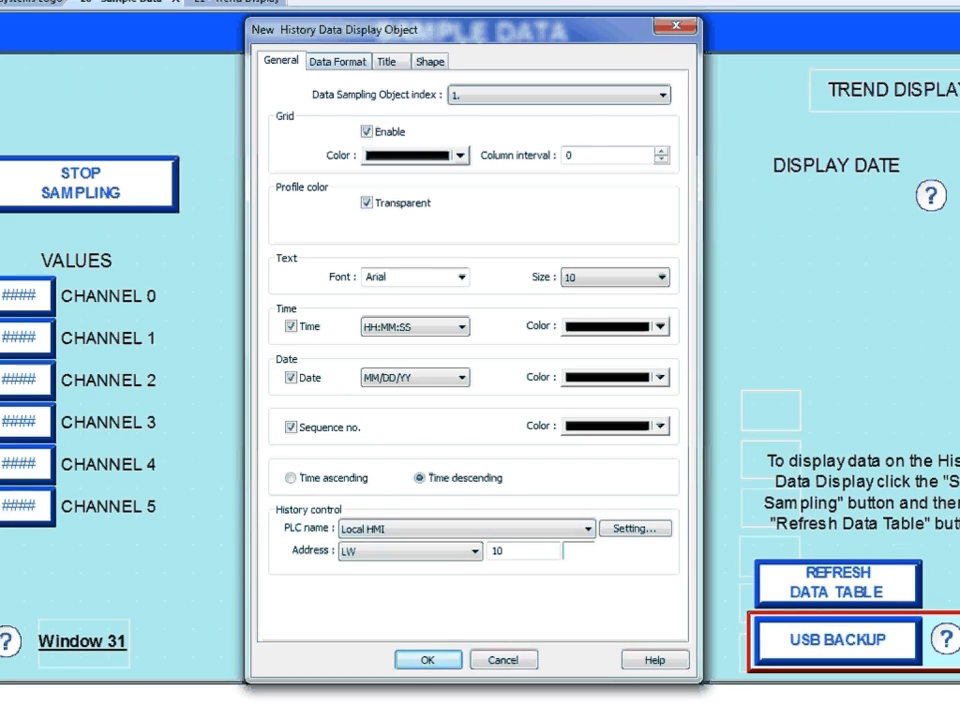
{"action": "left_click", "coordinate": [338, 61]}
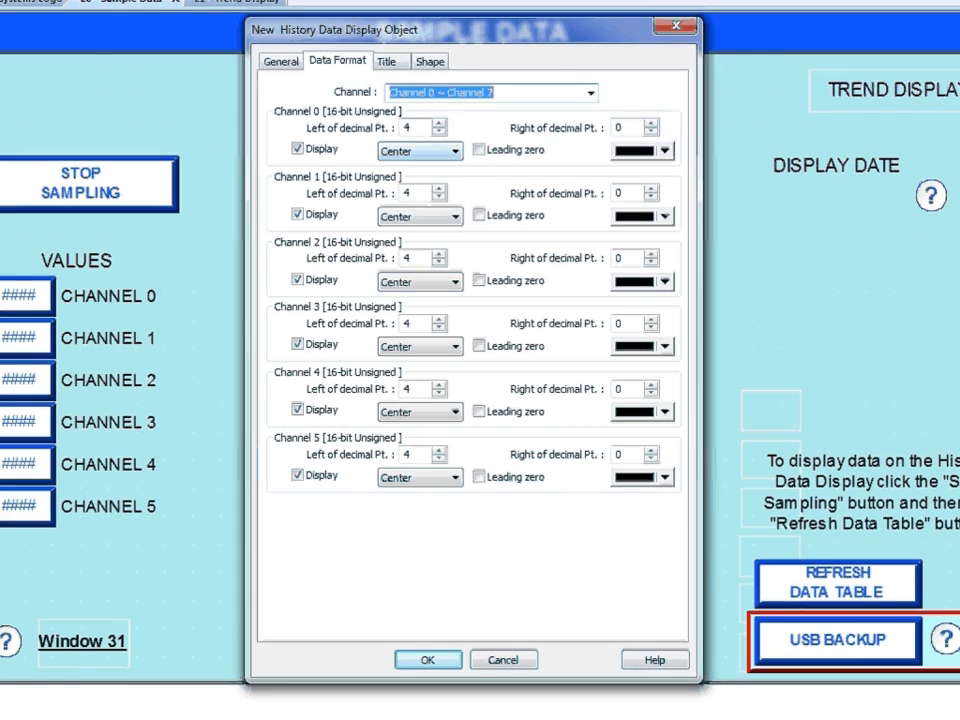
{"action": "left_click", "coordinate": [389, 62]}
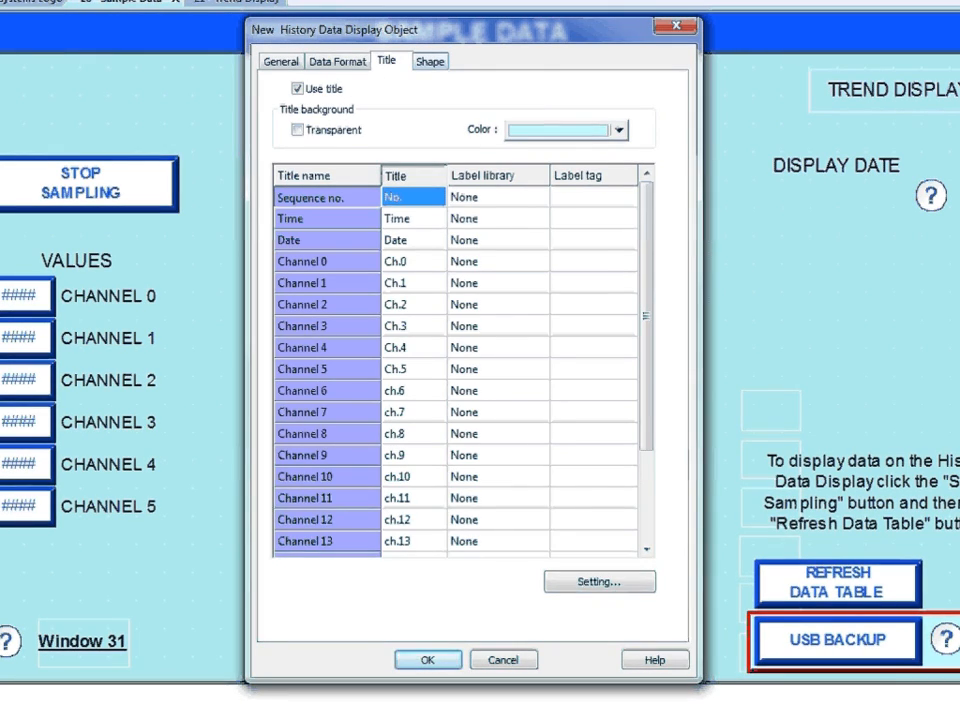
{"action": "left_click", "coordinate": [430, 62]}
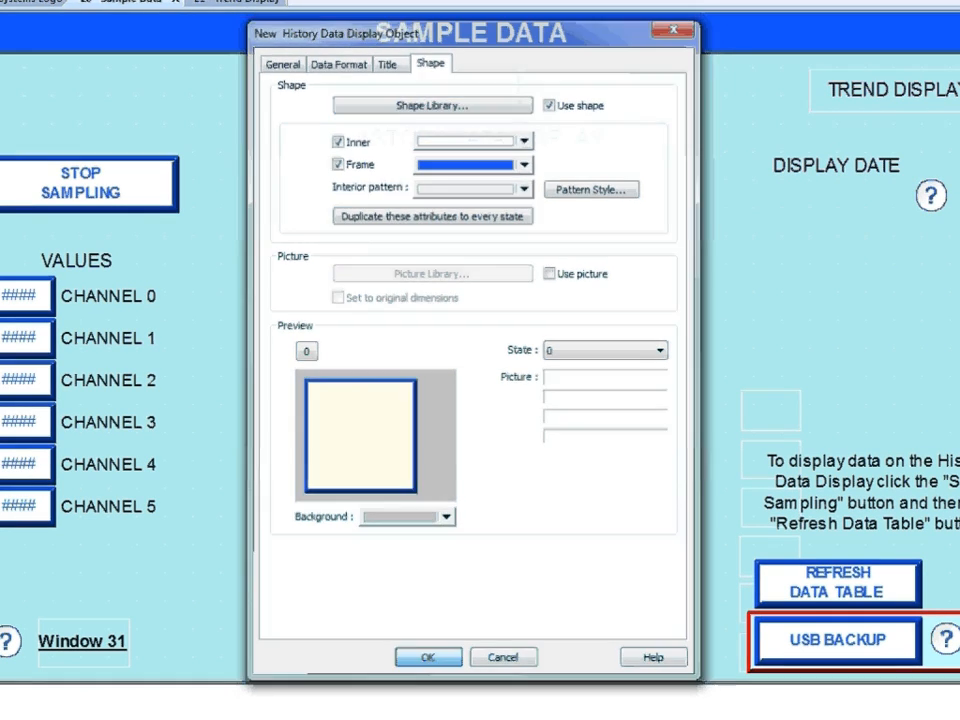
{"action": "left_click", "coordinate": [428, 660]}
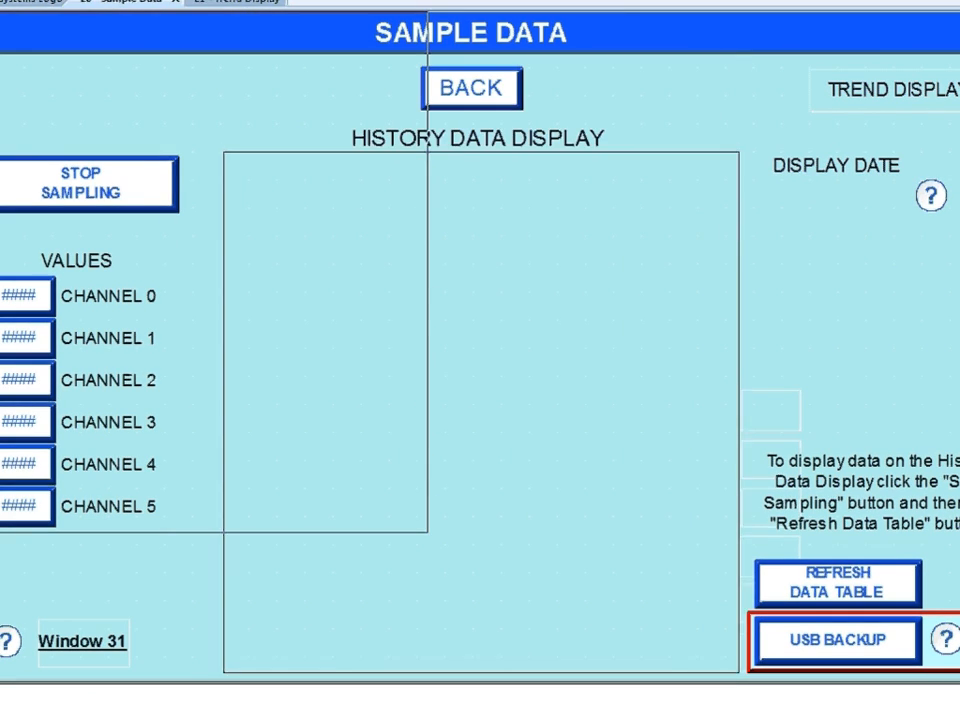
{"action": "left_click", "coordinate": [223, 152]}
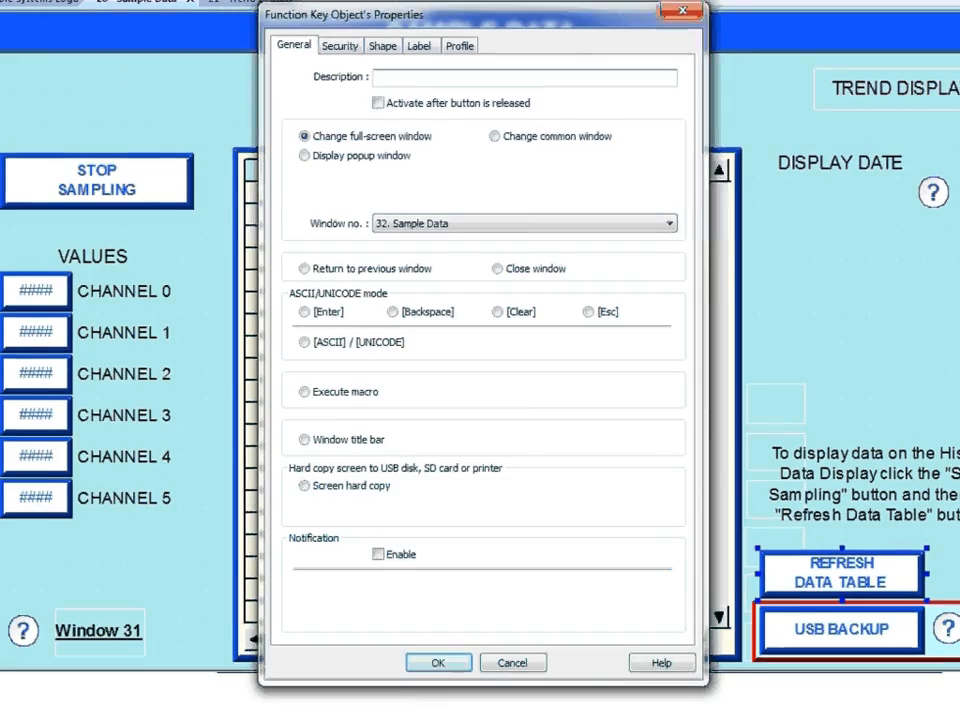
{"action": "key", "text": "Escape"}
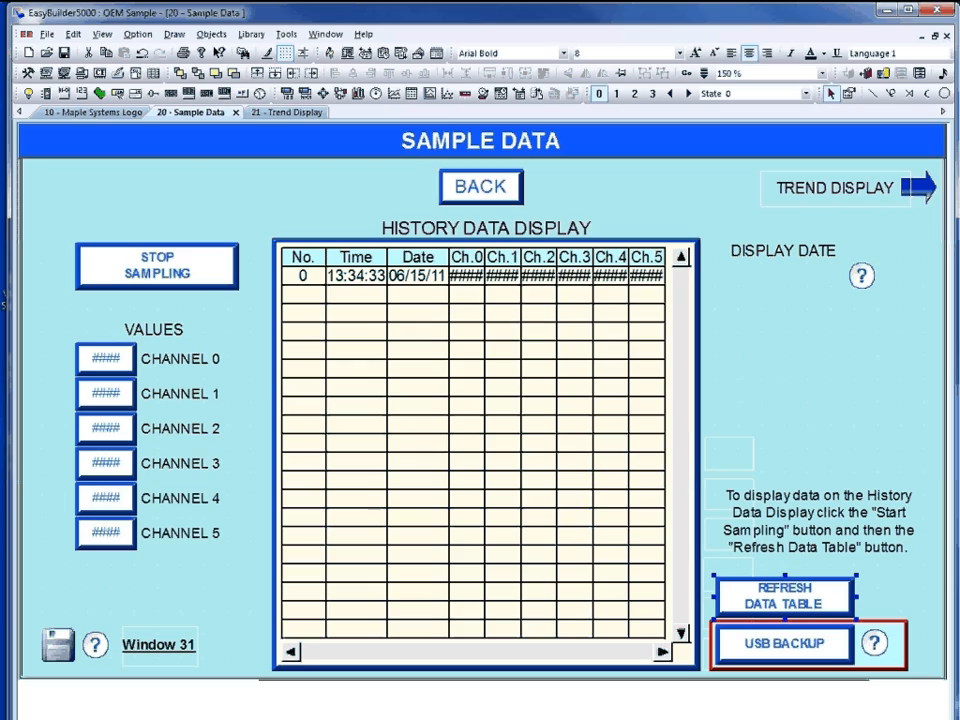
Add a drop-down Option List of historical dates for data sampling object 1, monitoring LW 10 in MM/DD/YY format, under DISPLAY DATE.
{"action": "left_click", "coordinate": [211, 34]}
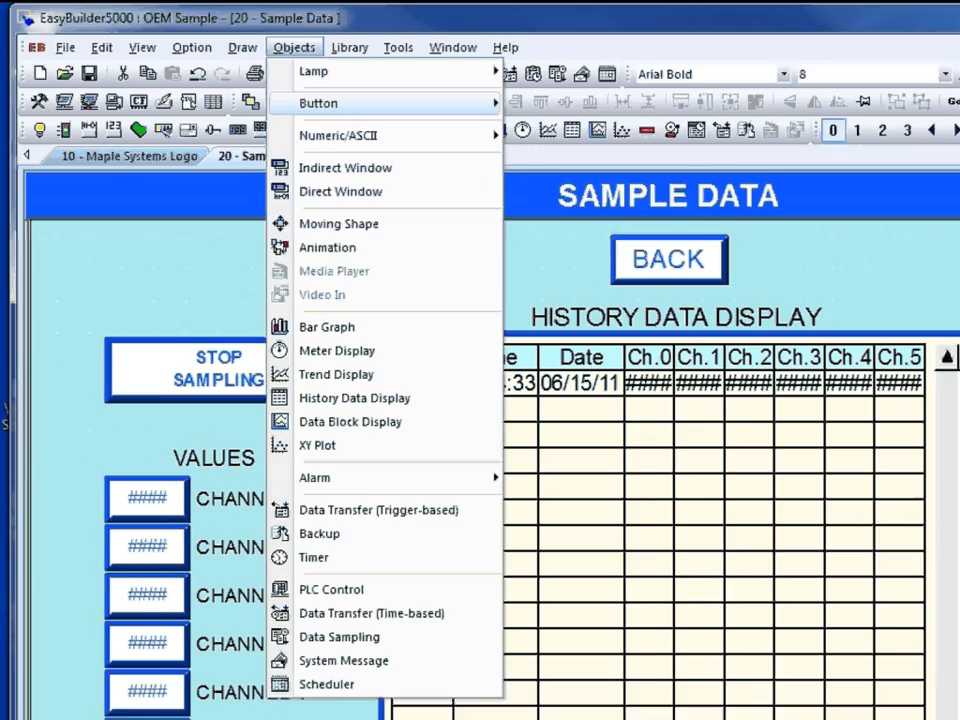
{"action": "mouse_move", "coordinate": [240, 74]}
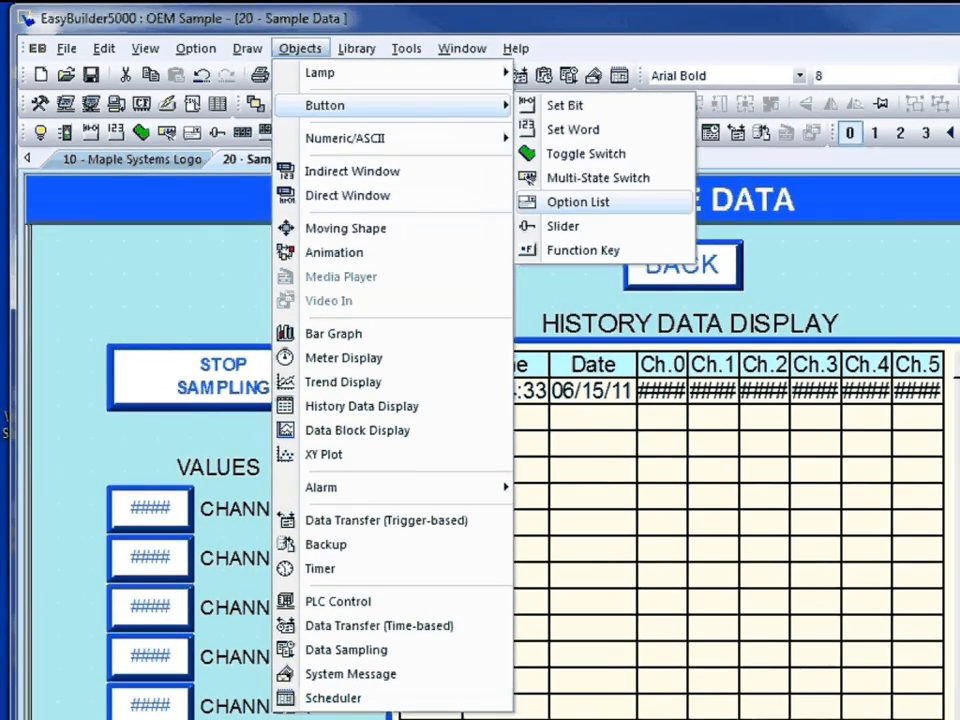
{"action": "left_click", "coordinate": [578, 202]}
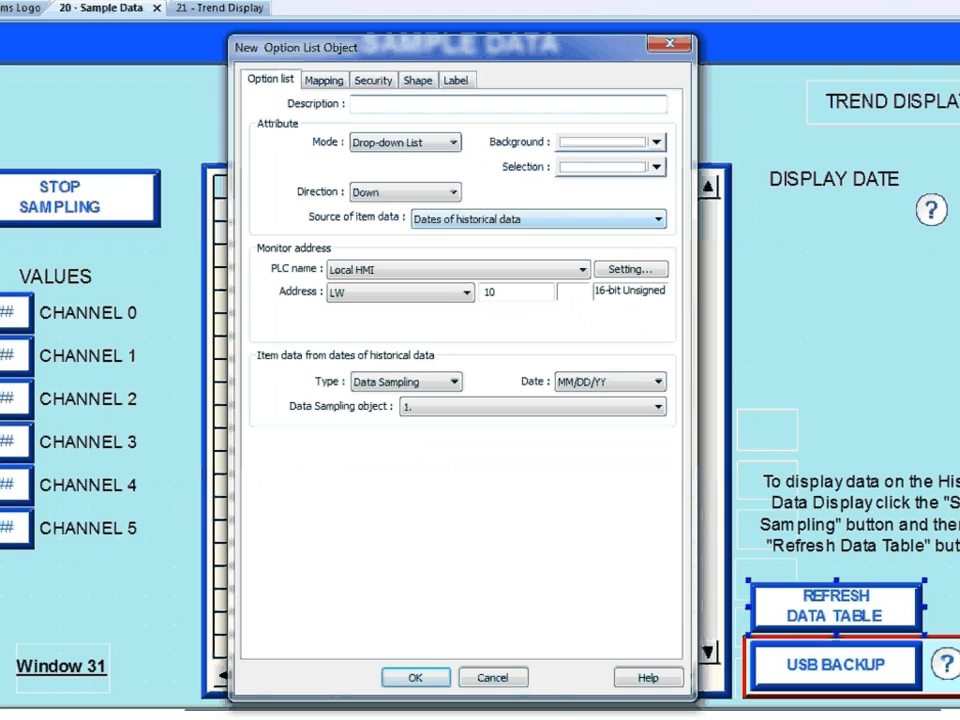
{"action": "left_click", "coordinate": [664, 224]}
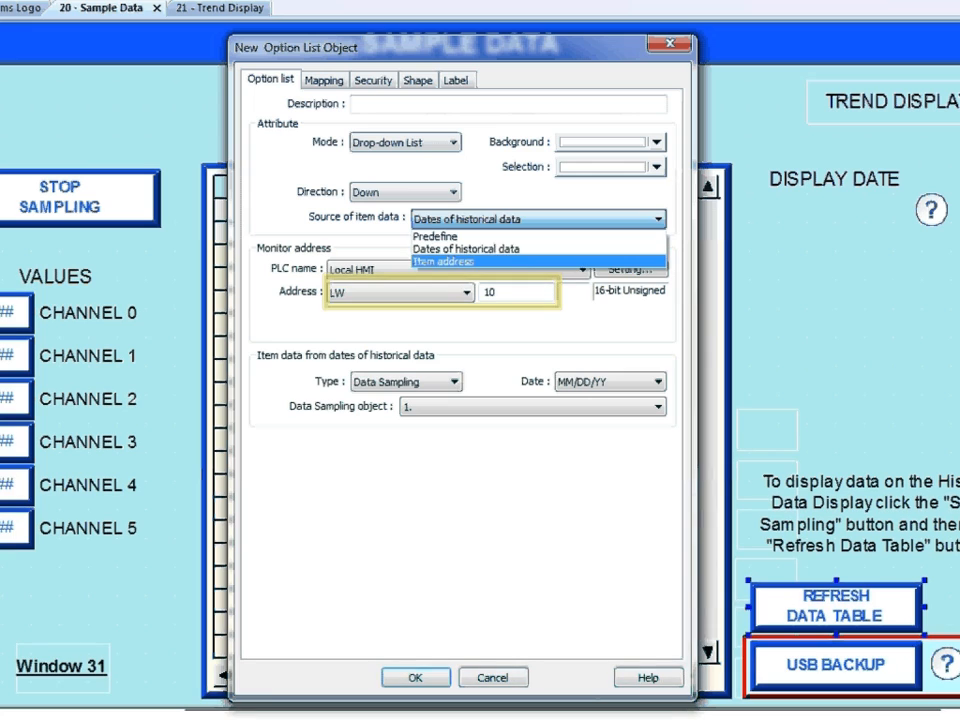
{"action": "key", "text": "Escape"}
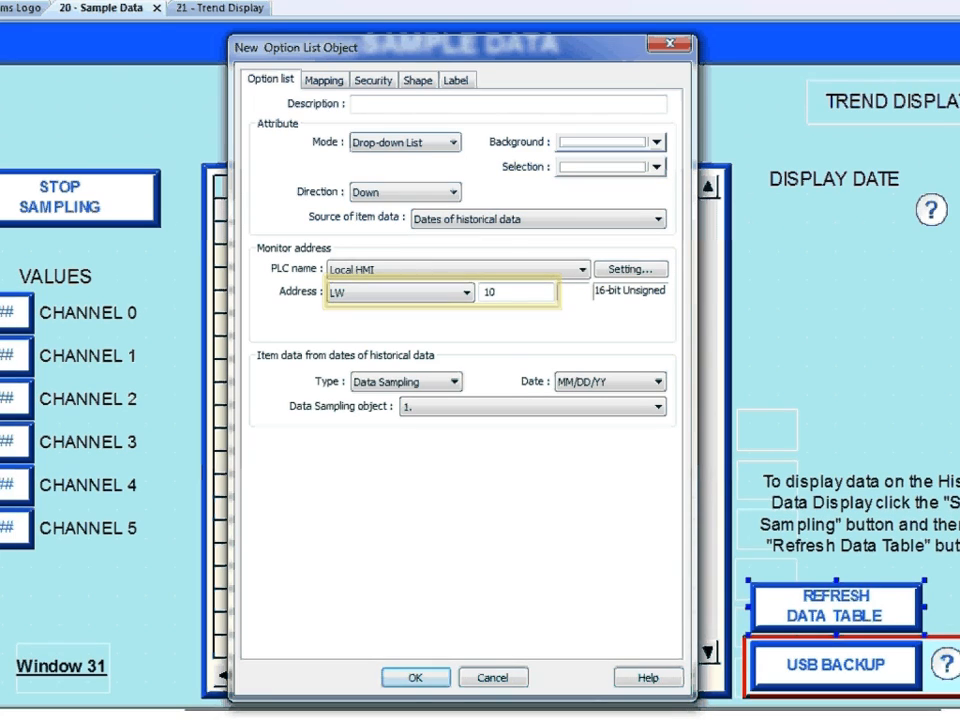
{"action": "key", "text": "Return"}
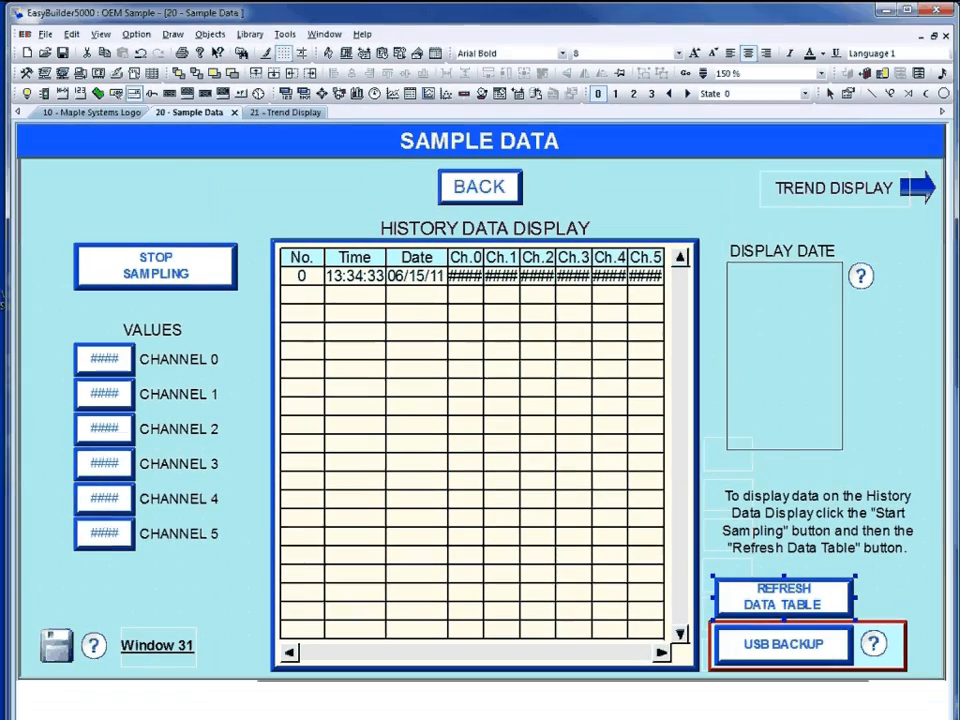
{"action": "left_click", "coordinate": [751, 229]}
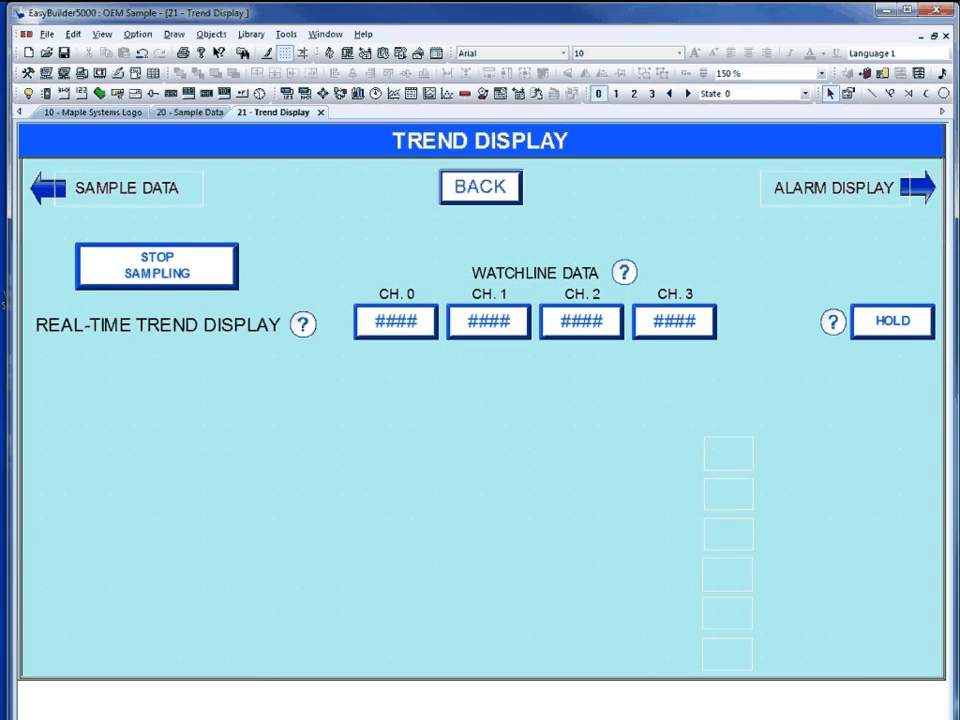
Start a new Trend Display object on window 21 using data sampling object 1 and the Real-time trend type.
{"action": "left_click", "coordinate": [211, 34]}
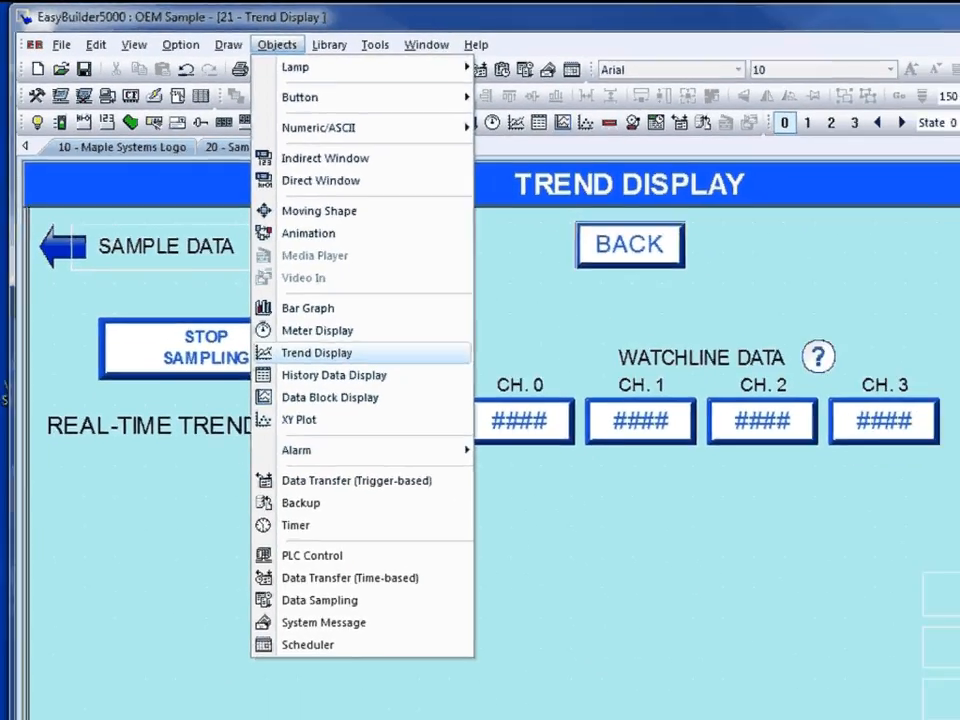
{"action": "left_click", "coordinate": [336, 375]}
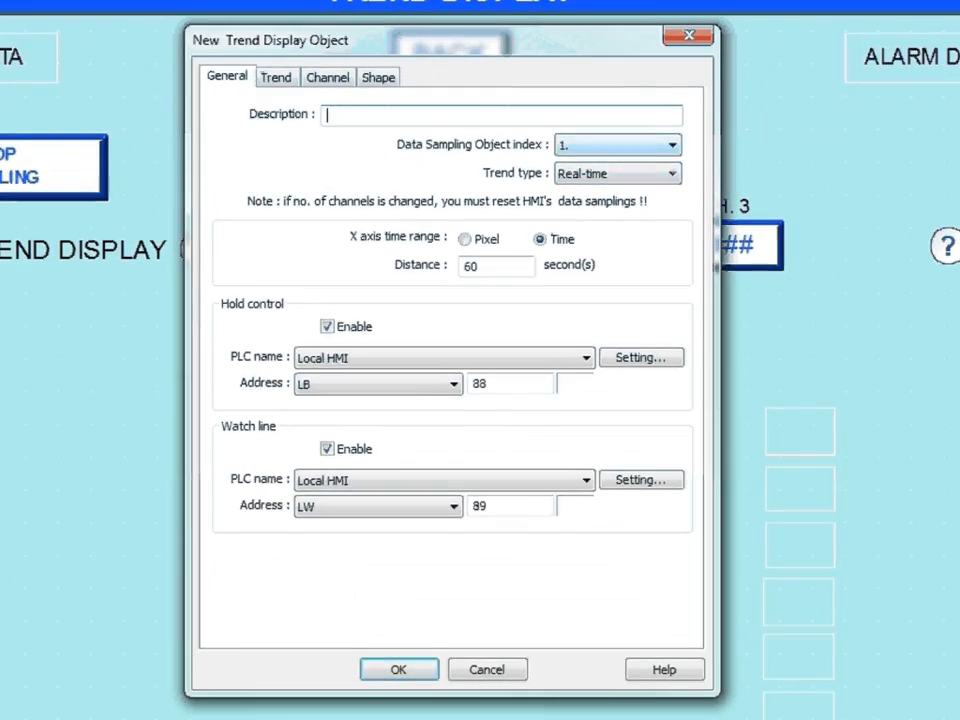
{"action": "left_click", "coordinate": [672, 174]}
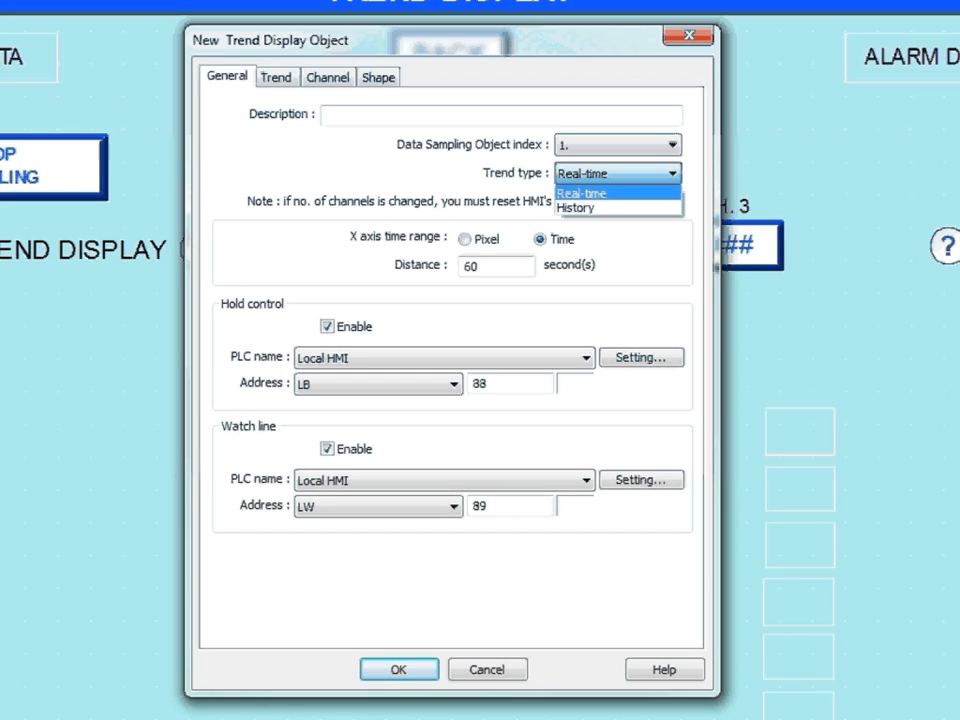
{"action": "left_click", "coordinate": [582, 193]}
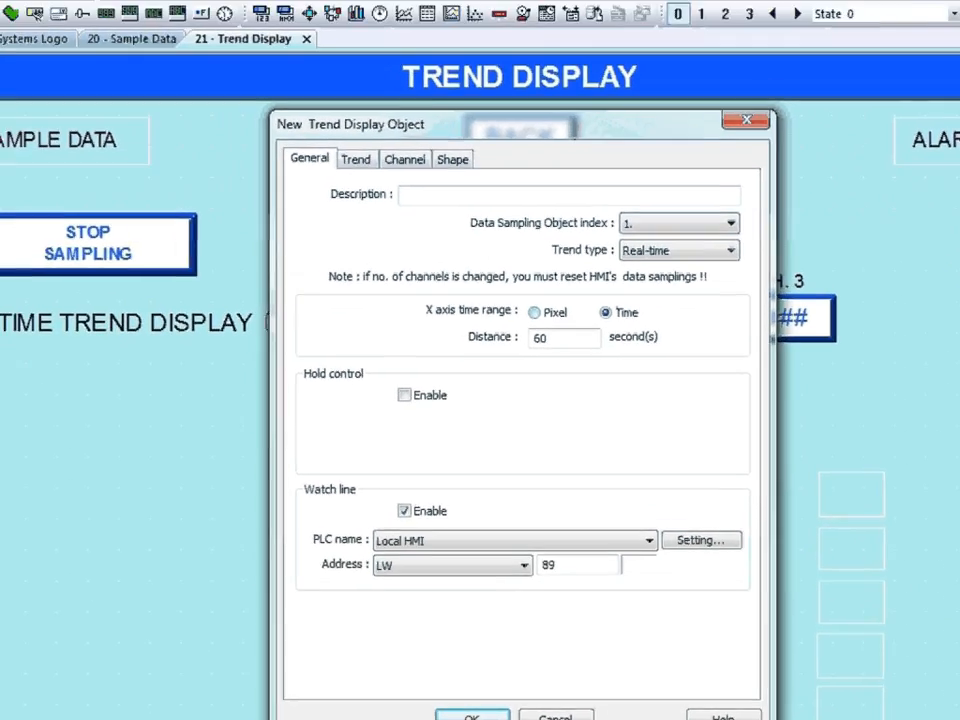
Look up the Trend Display part in the help and examine its General settings.
{"action": "left_click", "coordinate": [664, 670]}
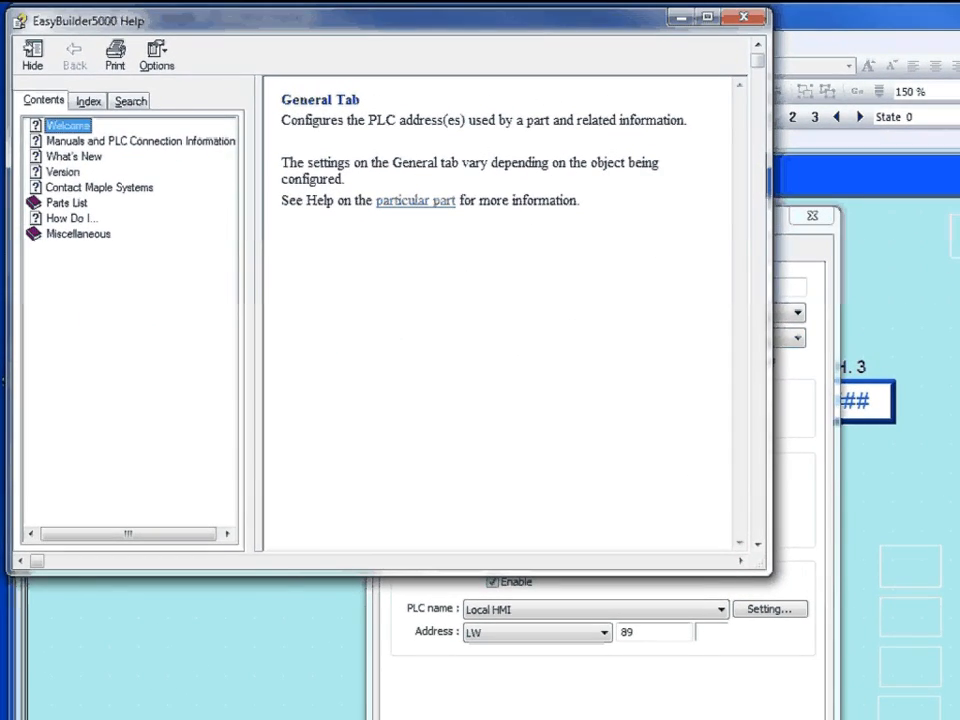
{"action": "left_click", "coordinate": [416, 201]}
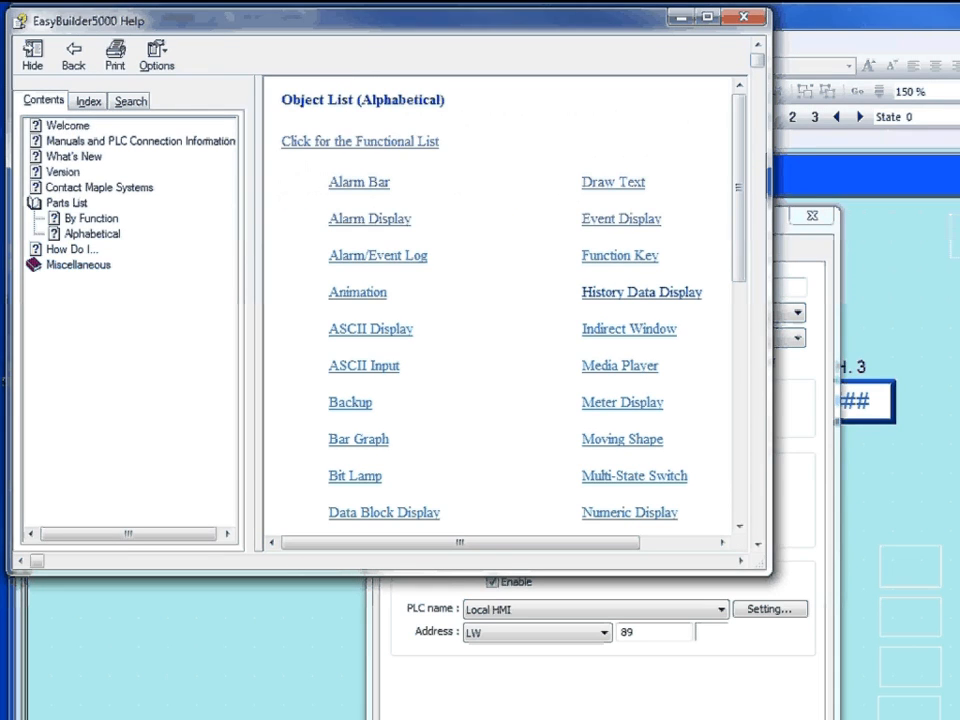
{"action": "scroll", "coordinate": [500, 310], "scroll_direction": "down", "scroll_amount": 5}
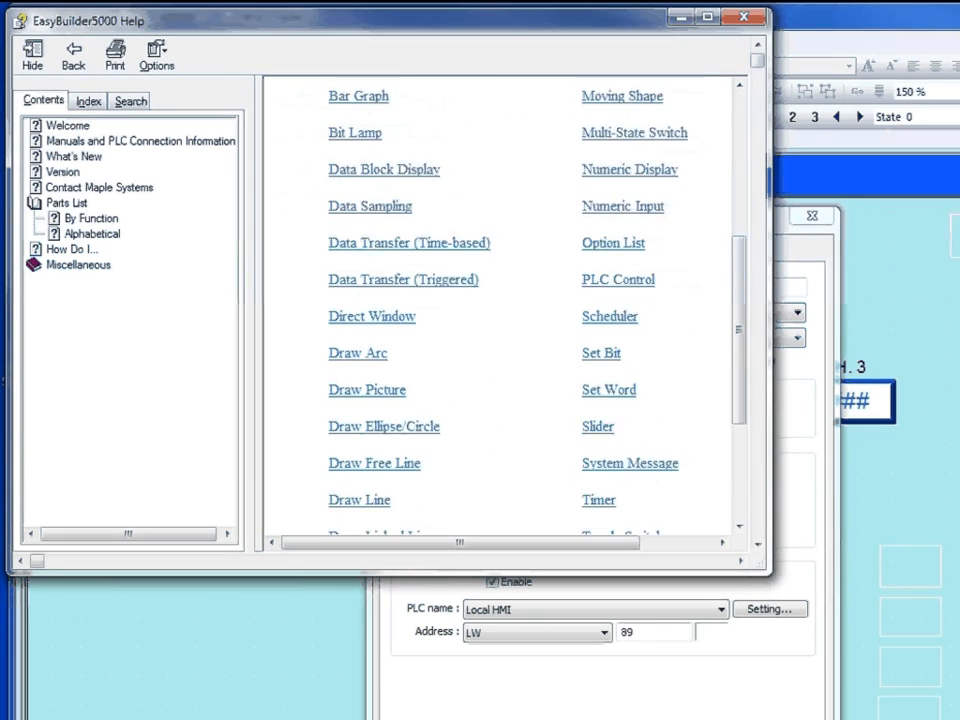
{"action": "scroll", "coordinate": [500, 310], "scroll_direction": "down", "scroll_amount": 2}
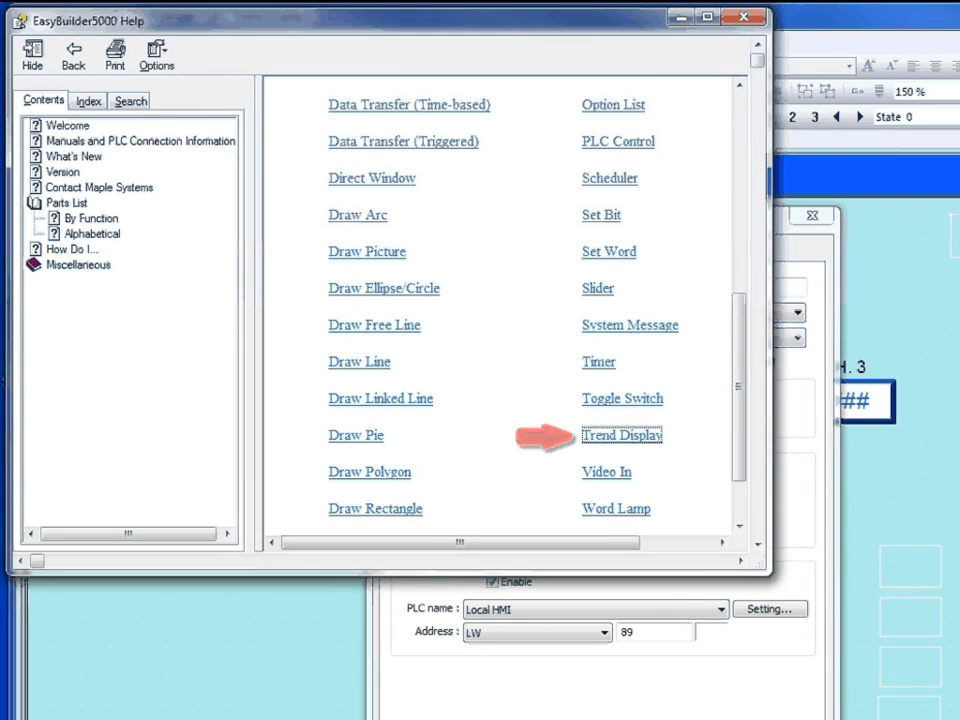
{"action": "left_click", "coordinate": [622, 436]}
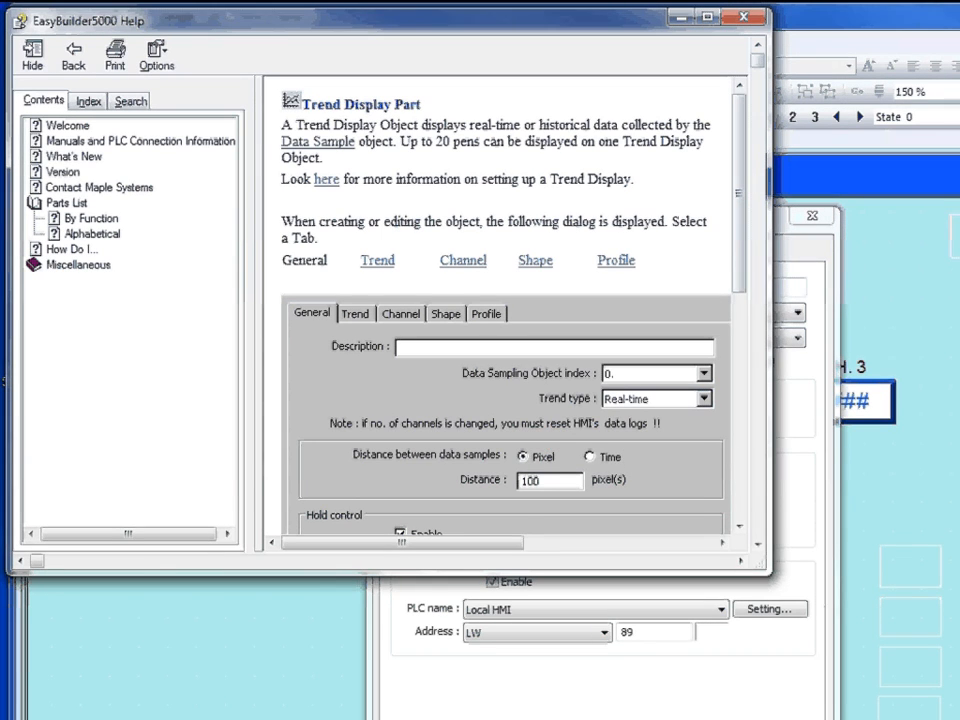
{"action": "left_click", "coordinate": [540, 457]}
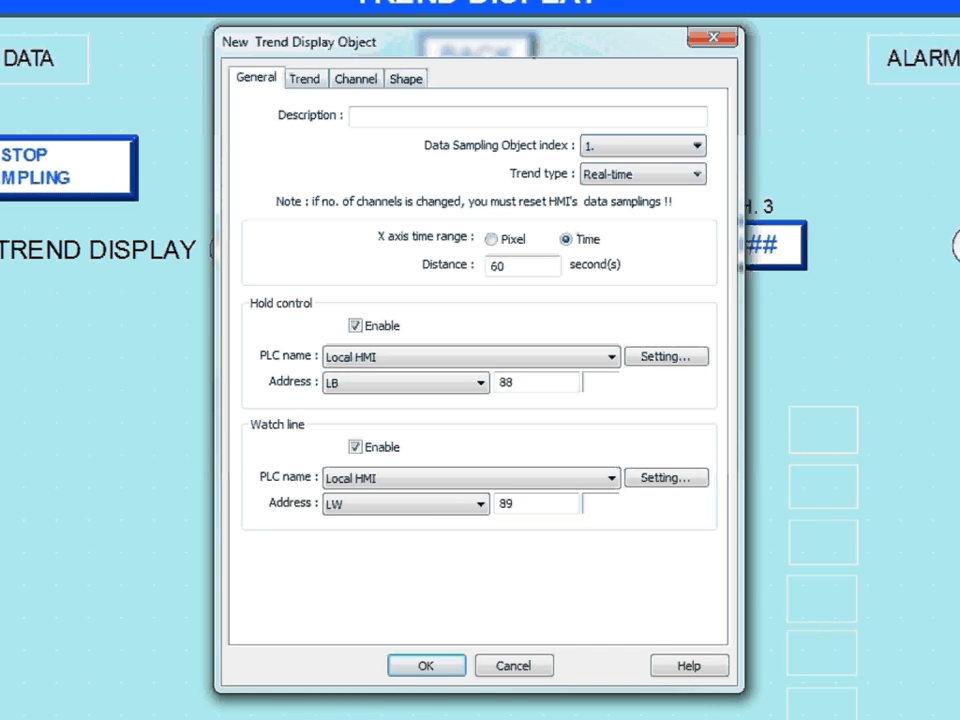
Review the trend options and the pens of channels 0 to 3, and enable dynamic limits for channel 3.
{"action": "left_click", "coordinate": [304, 78]}
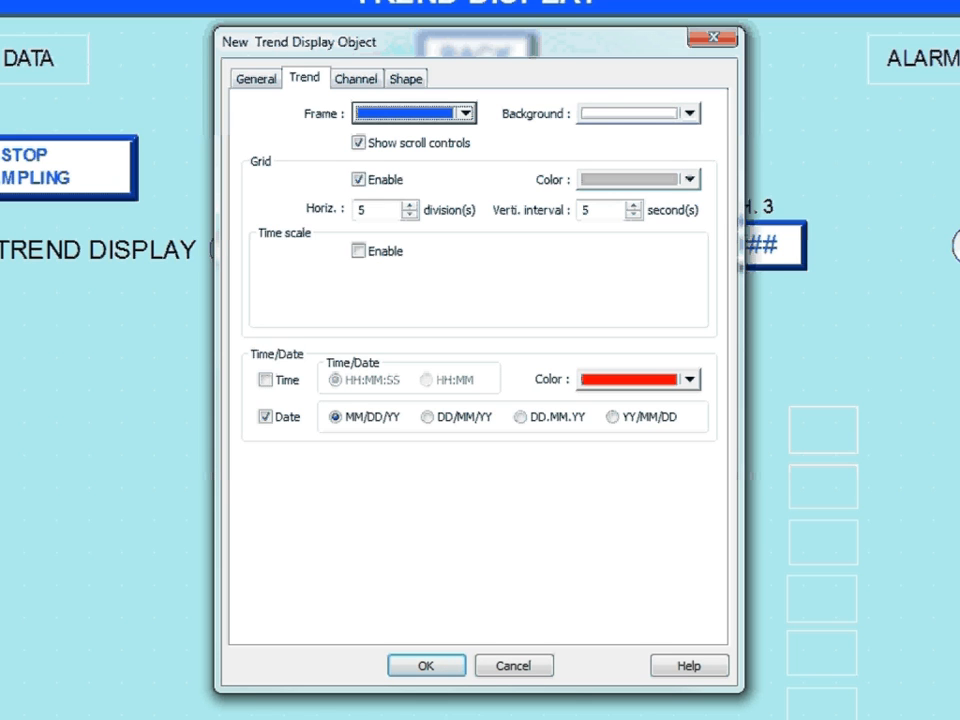
{"action": "left_click", "coordinate": [356, 79]}
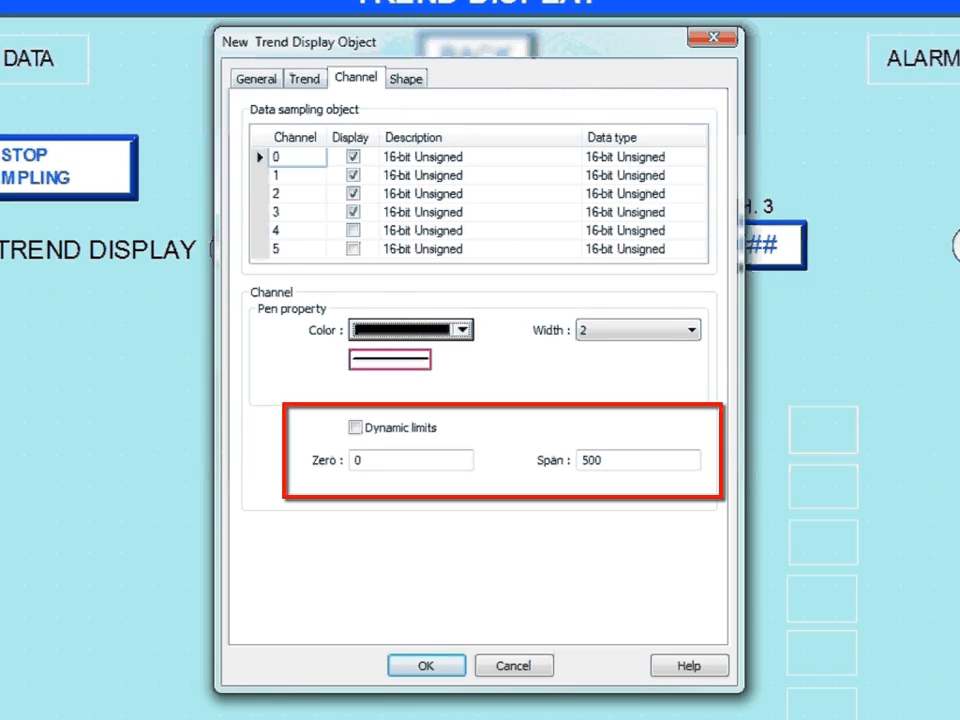
{"action": "left_click", "coordinate": [297, 175]}
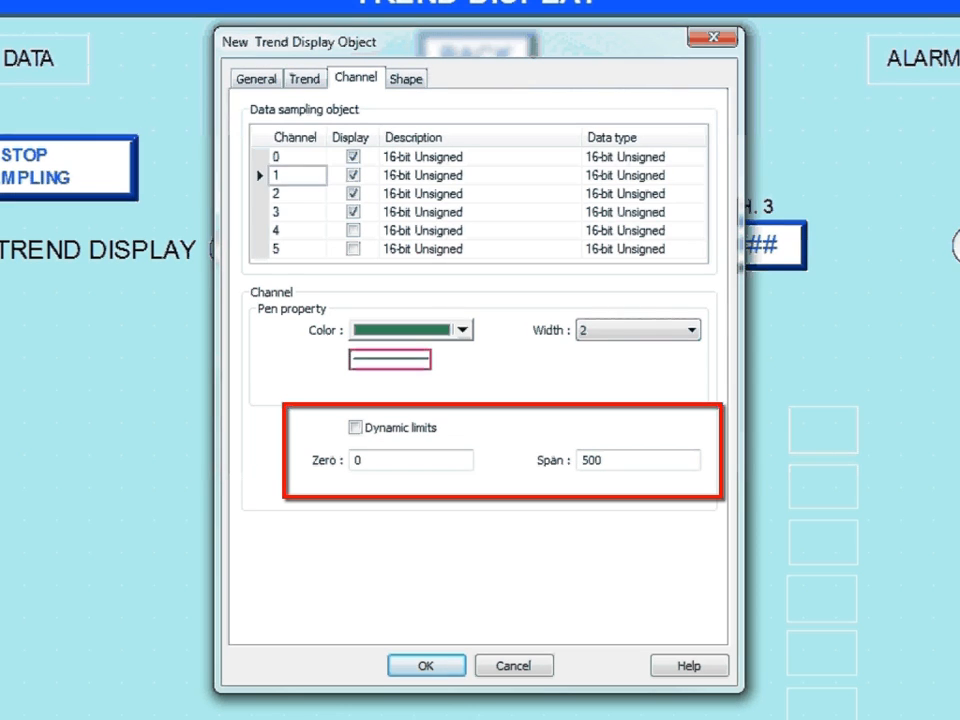
{"action": "left_click", "coordinate": [297, 194]}
{"action": "left_click", "coordinate": [297, 212]}
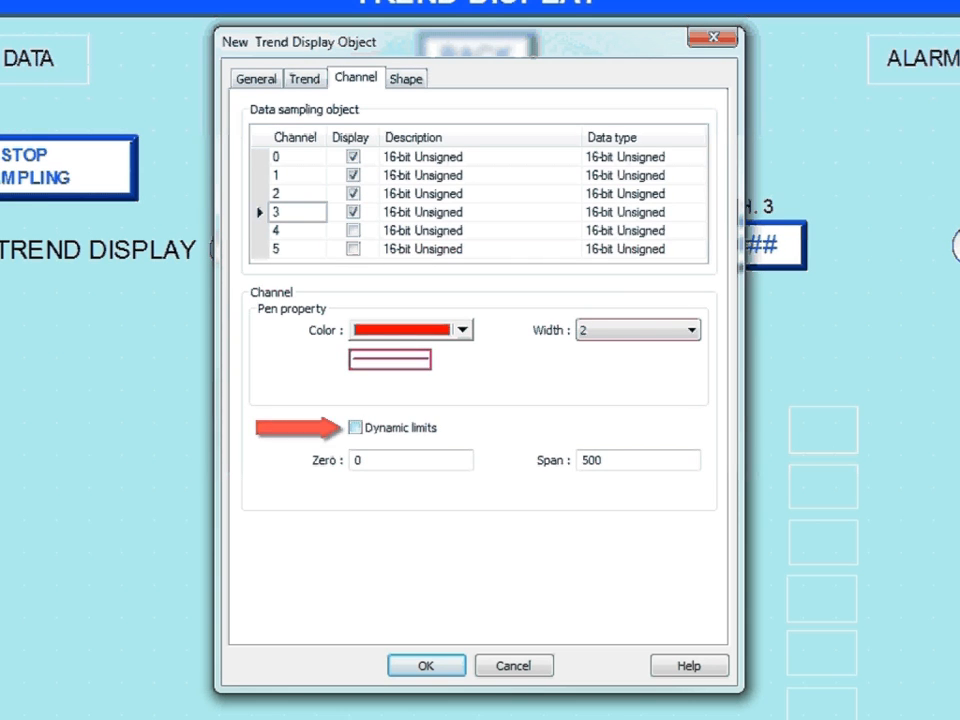
{"action": "left_click", "coordinate": [355, 428]}
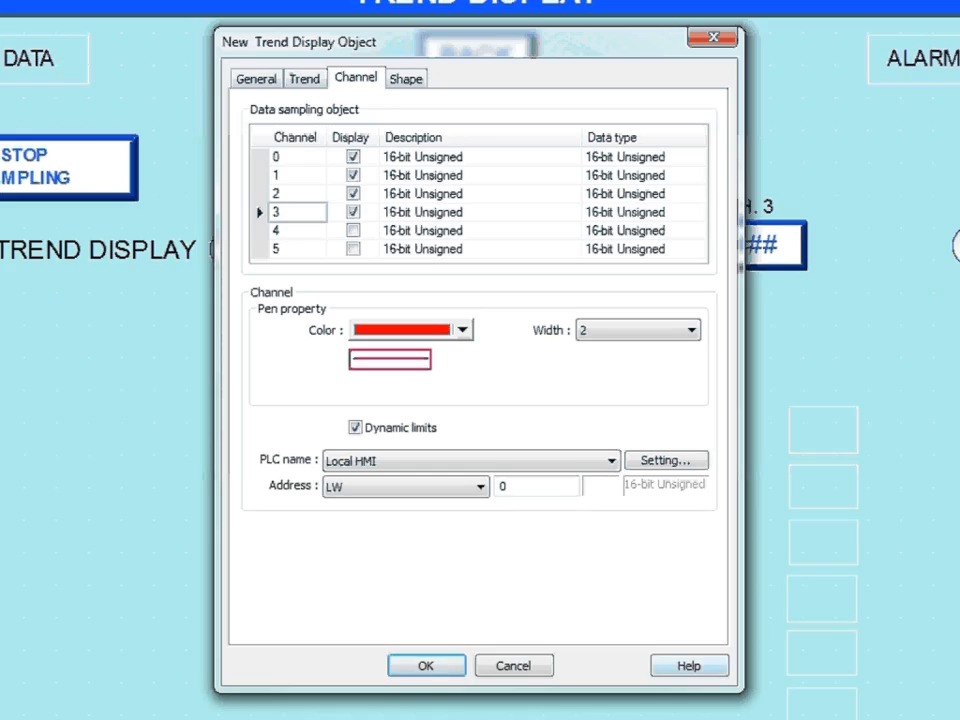
Check the help on the trend's Channel settings and place the blue-framed trend display in the outlined area below REAL-TIME TREND DISPLAY.
{"action": "left_click", "coordinate": [689, 666]}
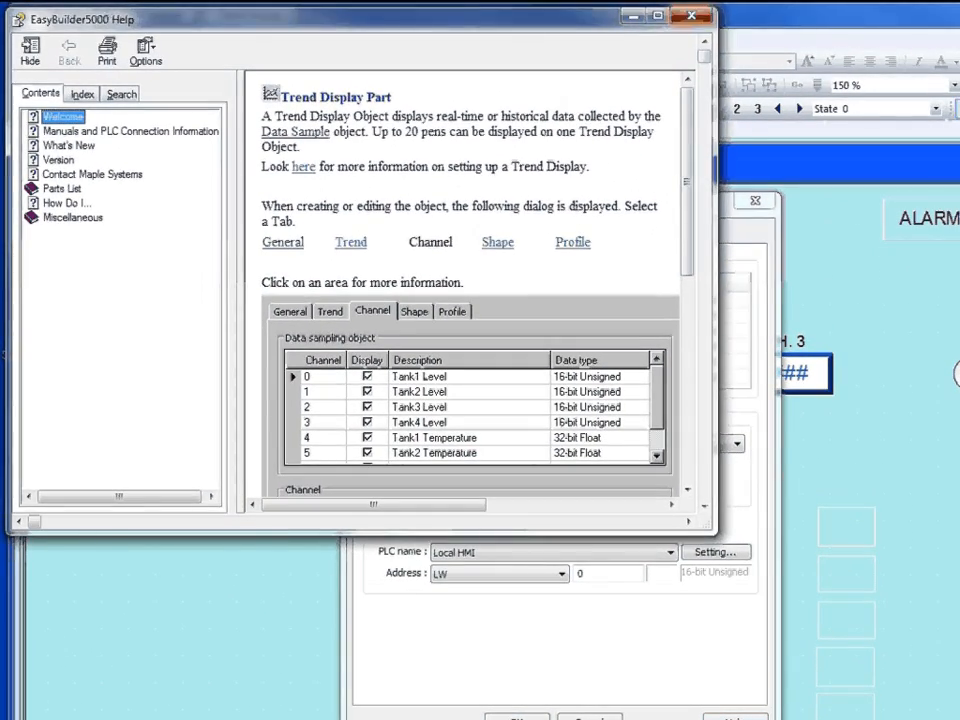
{"action": "left_click", "coordinate": [691, 16]}
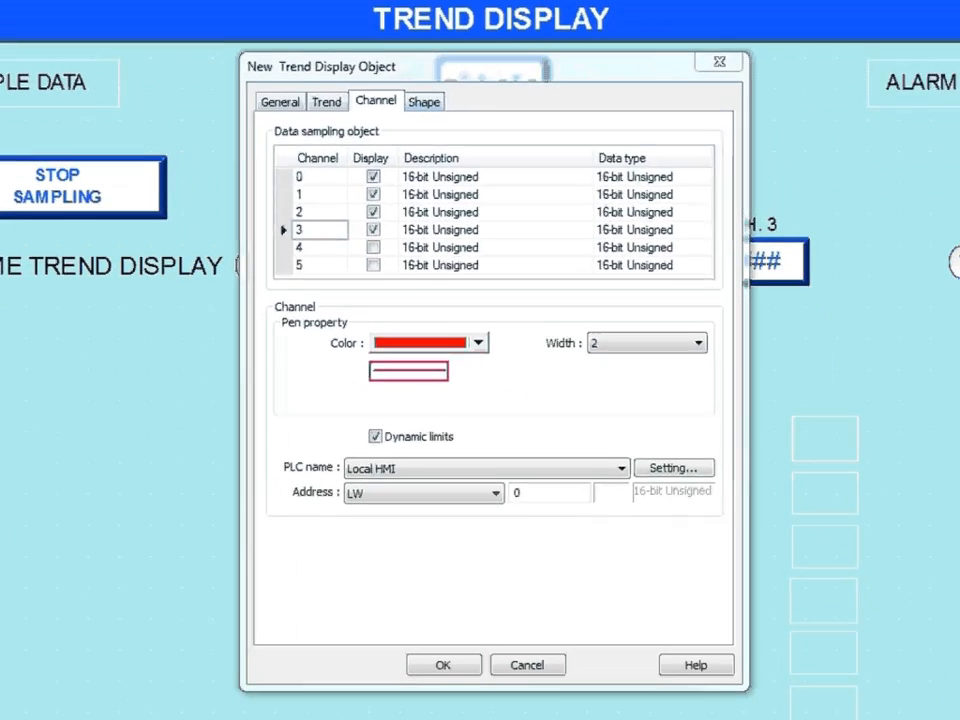
{"action": "left_click", "coordinate": [500, 235]}
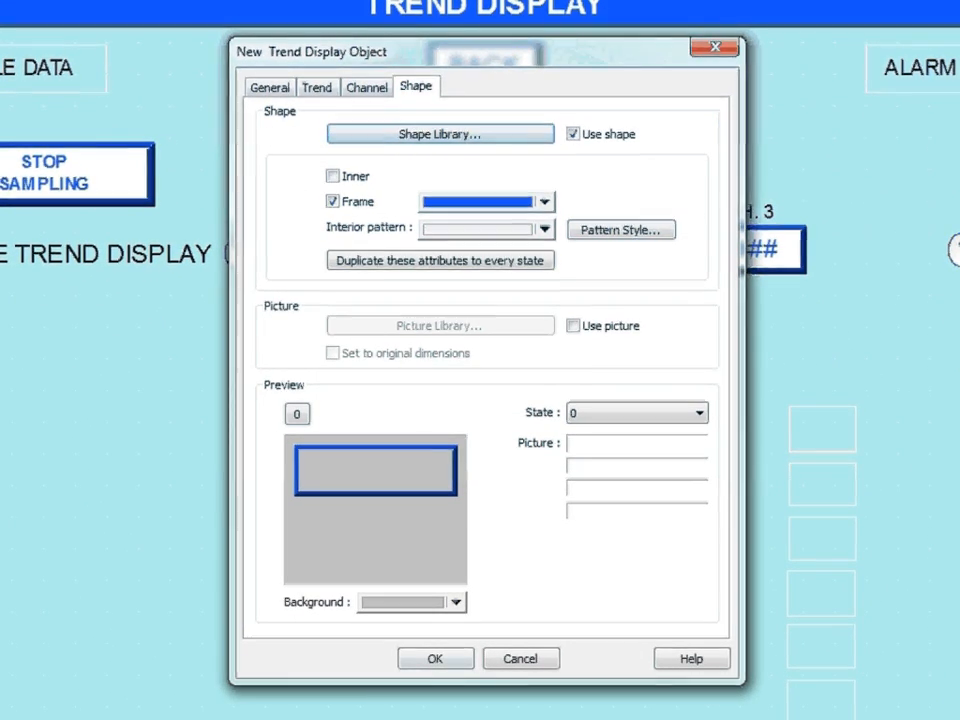
{"action": "left_click", "coordinate": [435, 659]}
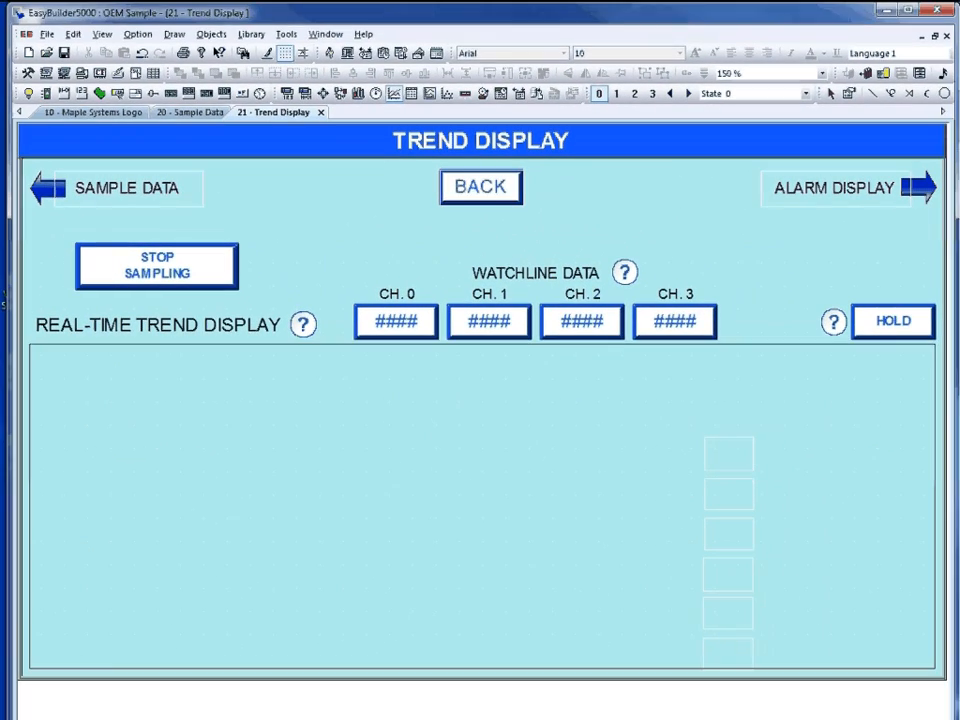
{"action": "left_click", "coordinate": [30, 345]}
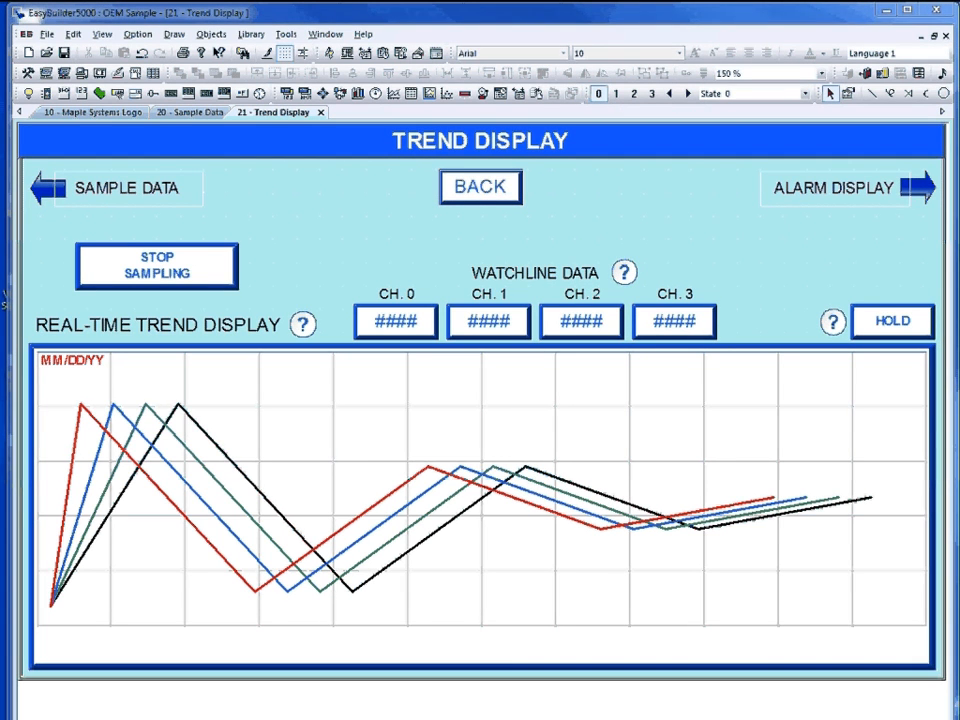
Run the project in simulation and open its Sample Data screen through Trending and Alarm Data.
{"action": "left_click", "coordinate": [286, 34]}
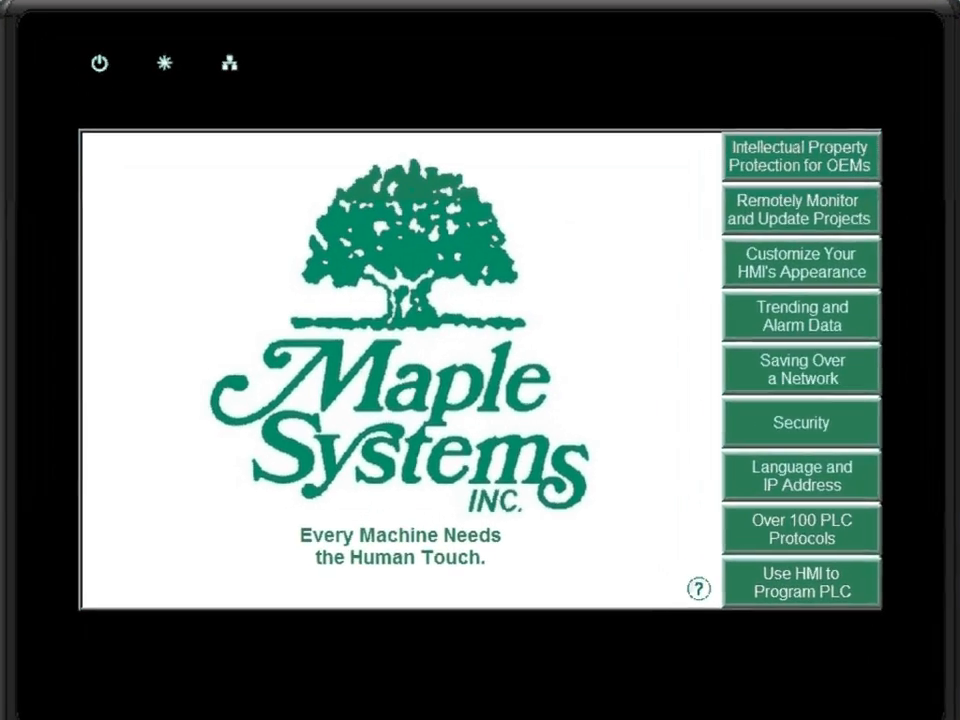
{"action": "left_click", "coordinate": [782, 320]}
{"action": "left_click", "coordinate": [486, 262]}
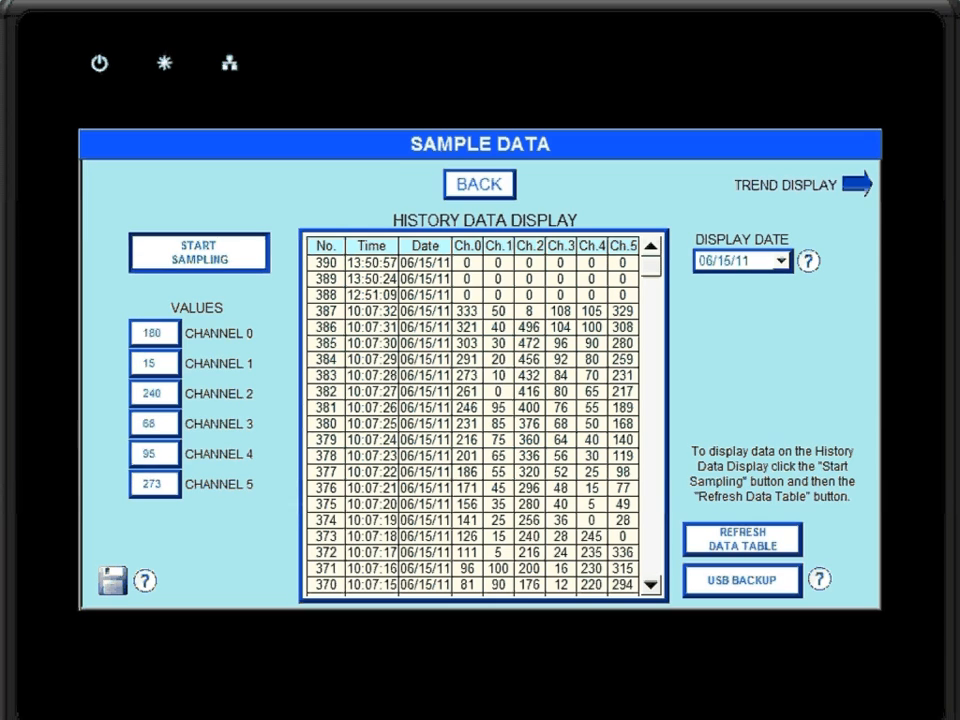
Test the DISPLAY DATE selector by showing the history data of 06/07/11 and returning to 06/15/11.
{"action": "left_click", "coordinate": [781, 260]}
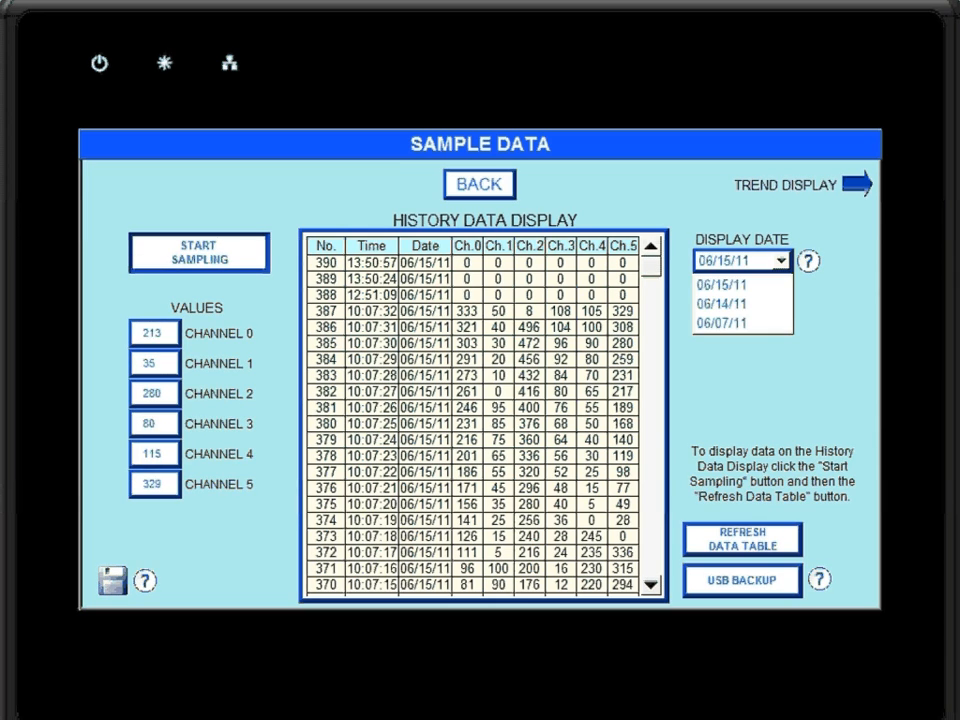
{"action": "left_click", "coordinate": [722, 323]}
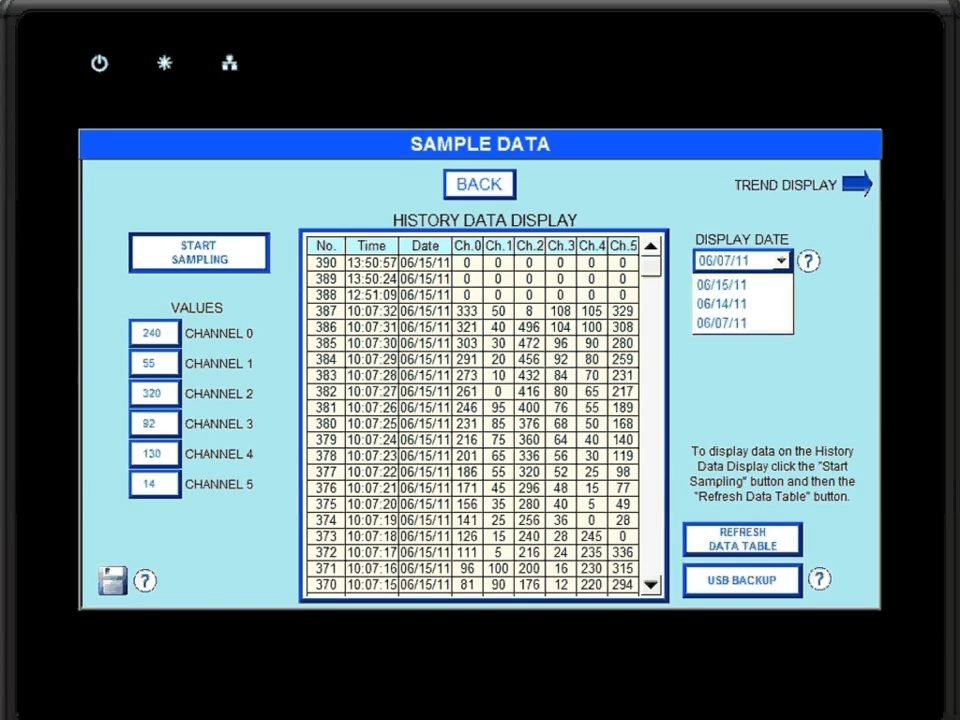
{"action": "left_click", "coordinate": [781, 260]}
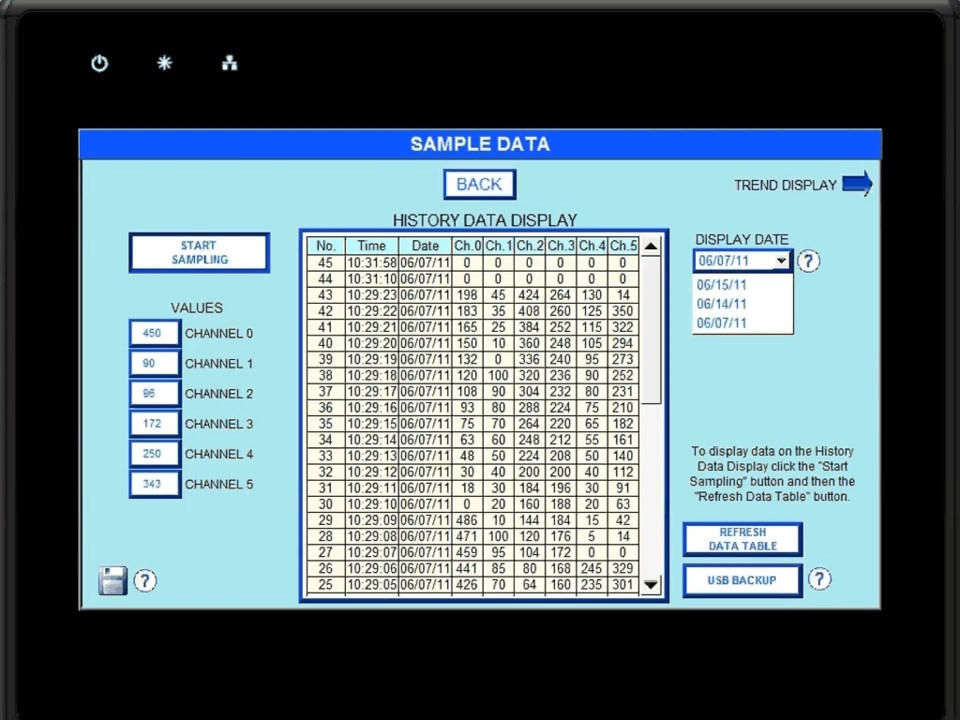
{"action": "left_click", "coordinate": [722, 281]}
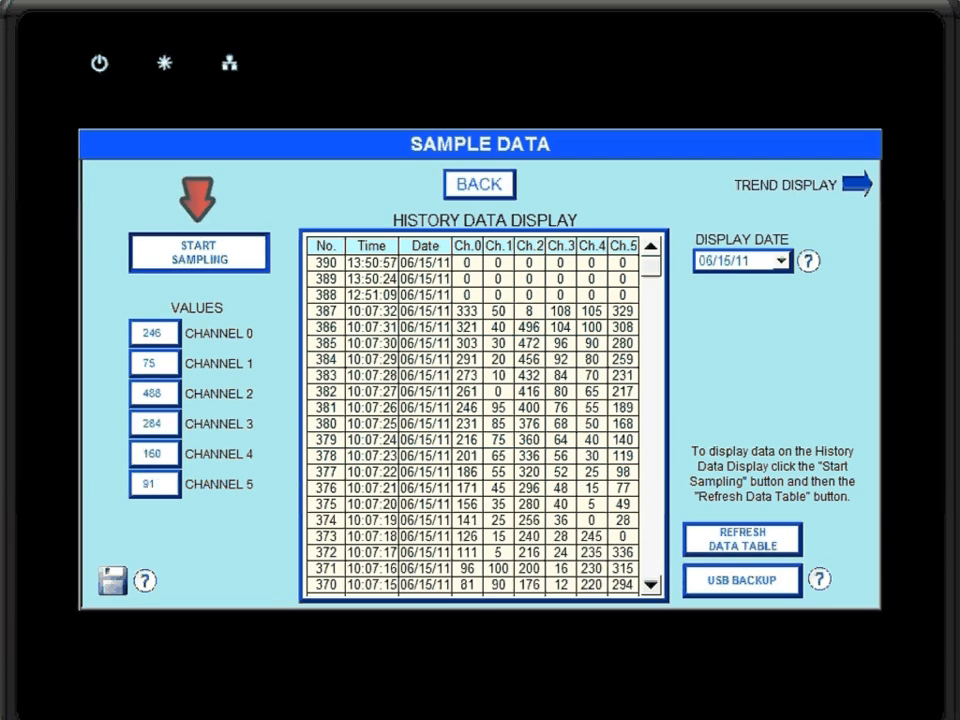
Start sampling, place the watchline near the middle of the real-time trend to read the channel values, and stop sampling.
{"action": "left_click", "coordinate": [199, 253]}
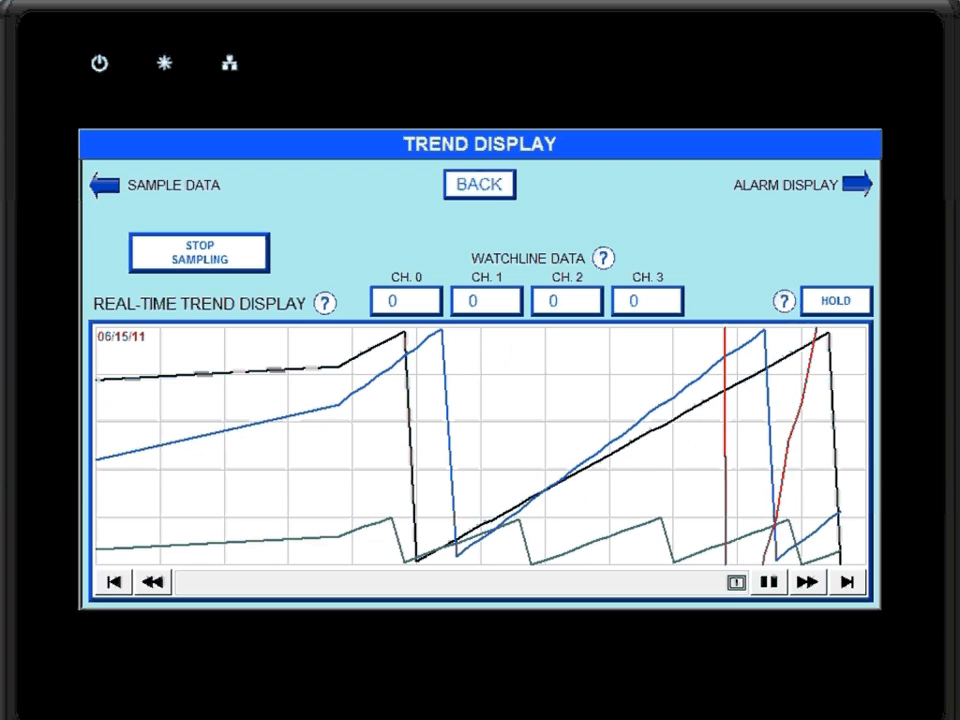
{"action": "left_click", "coordinate": [494, 447]}
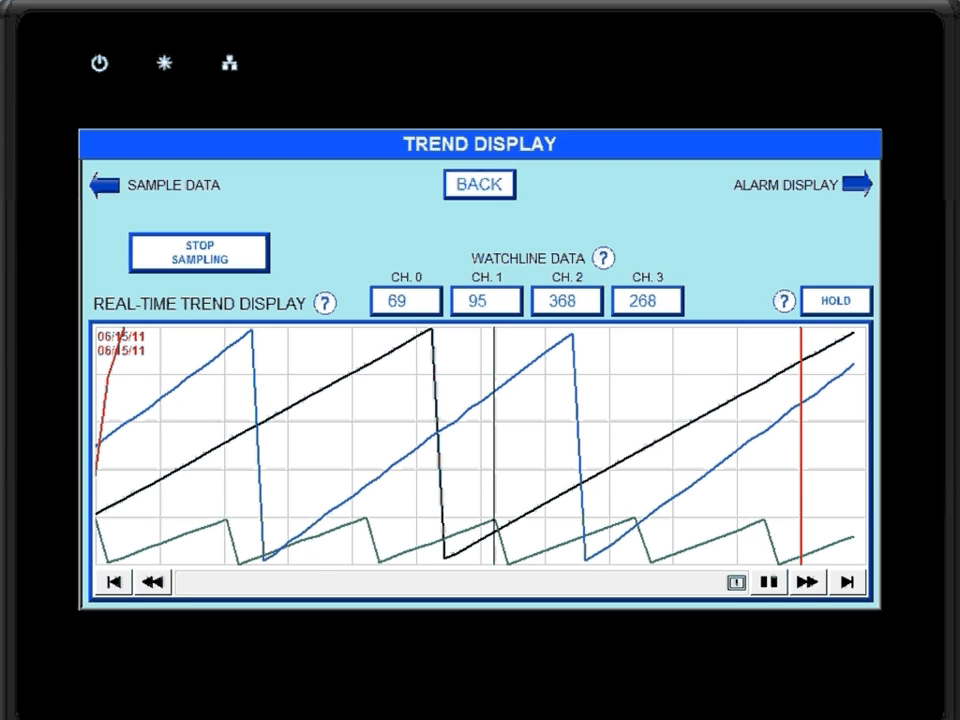
{"action": "left_click", "coordinate": [199, 252]}
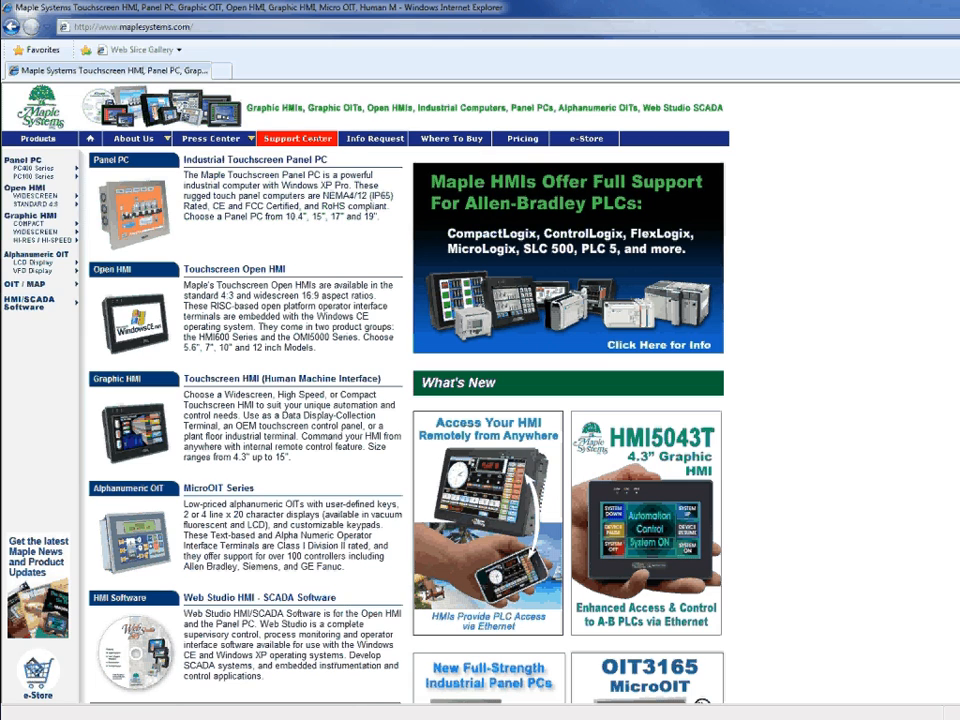
Switch to the Maple Systems website in the browser and open its Support Center.
{"action": "left_click", "coordinate": [297, 138]}
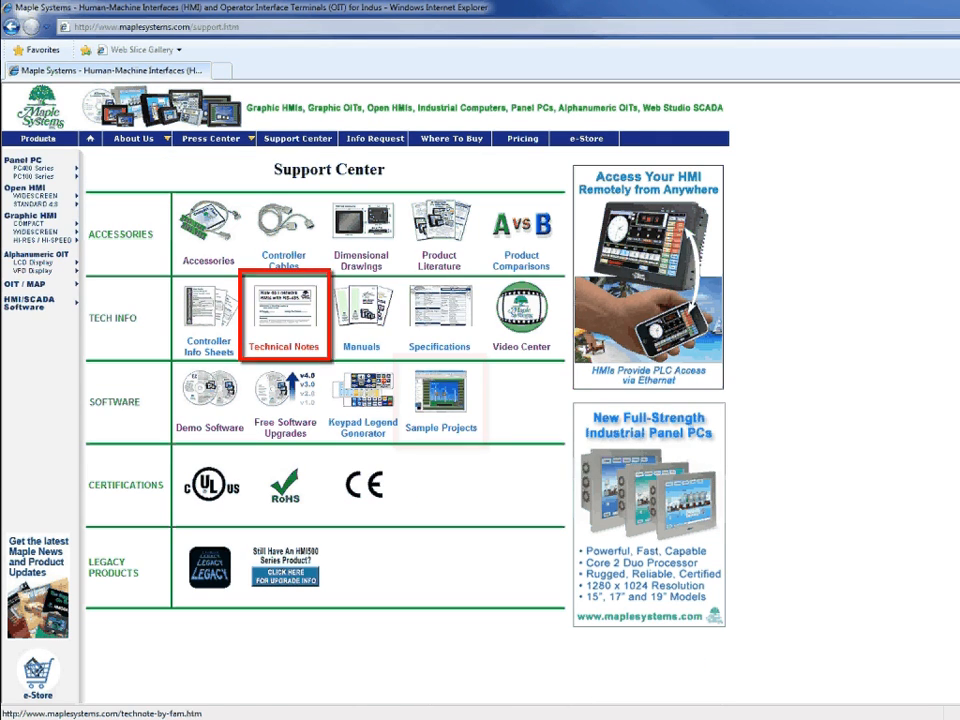